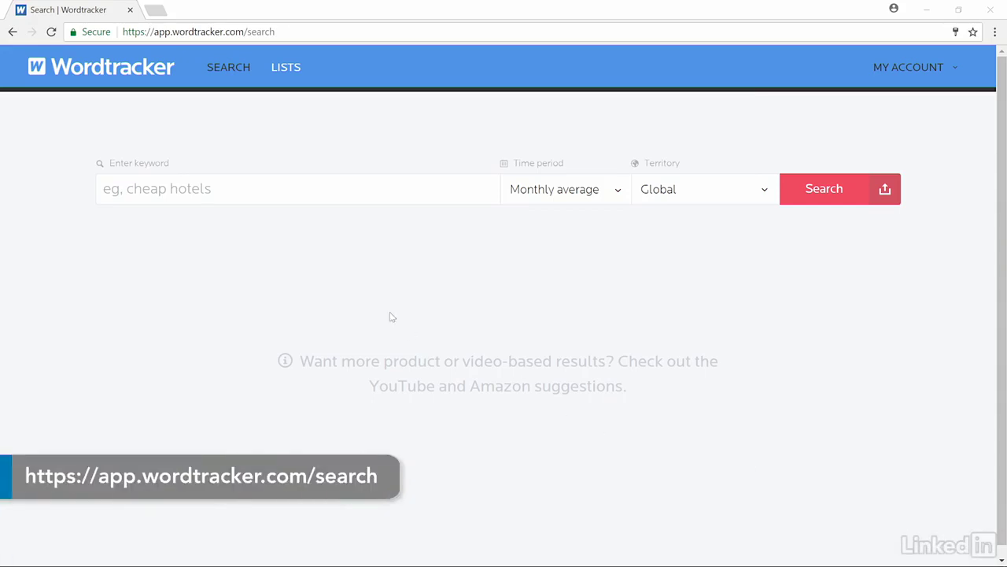
Find global monthly-average keyword suggestions for "hiking" and select the keyword hiking boots in the results.
left_click(261, 193)
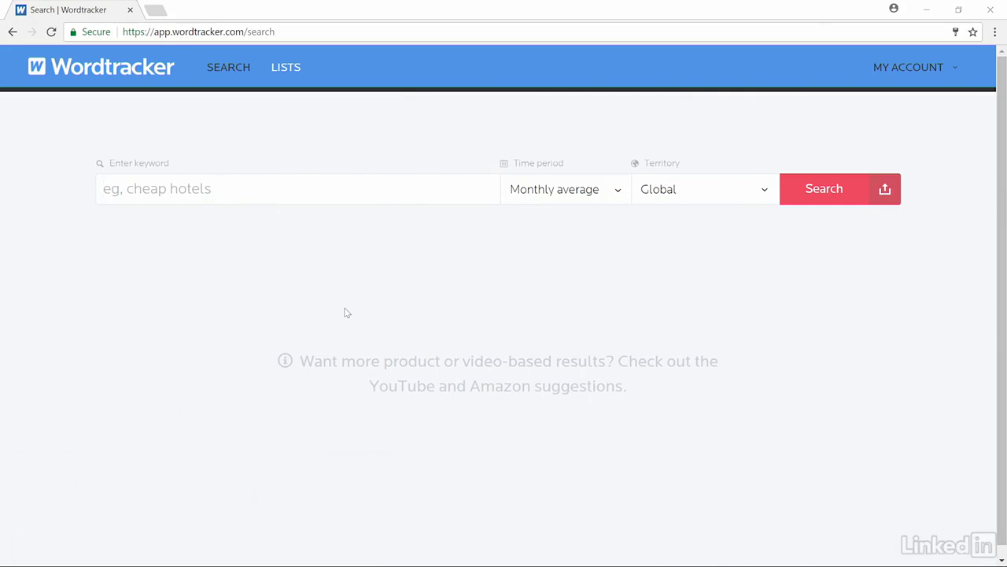
type("hiking")
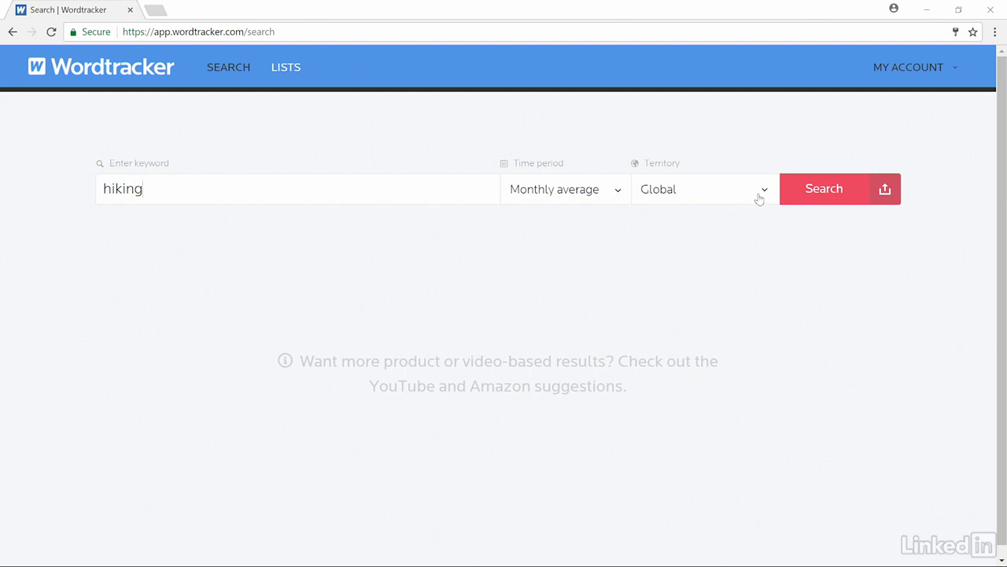
left_click(824, 189)
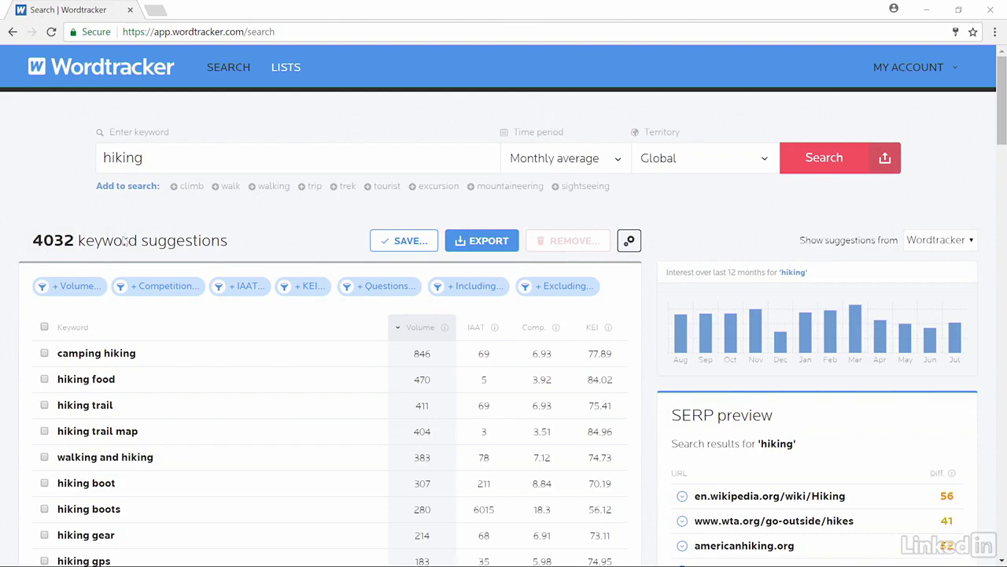
scroll(352, 244, "down", 1)
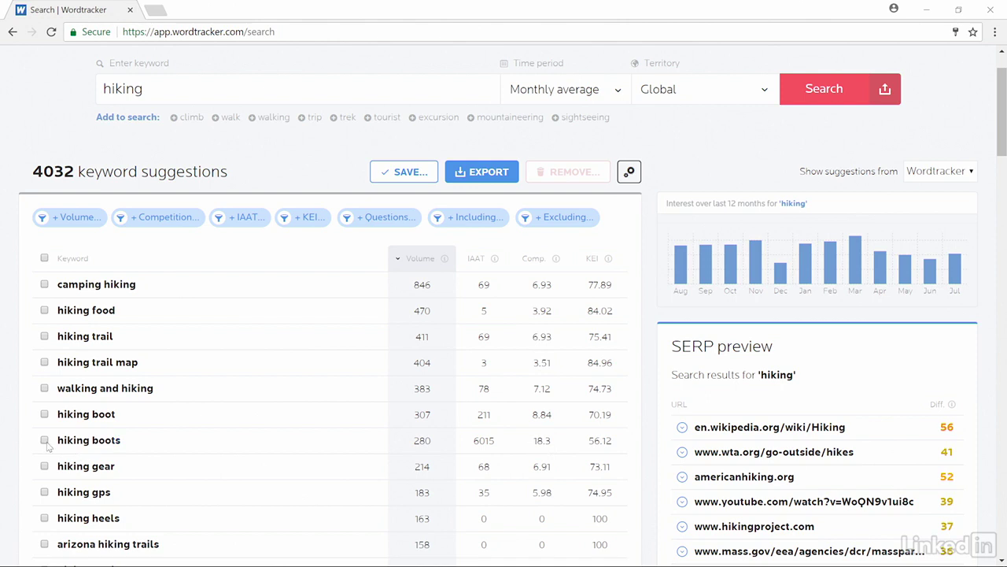
left_click(308, 441)
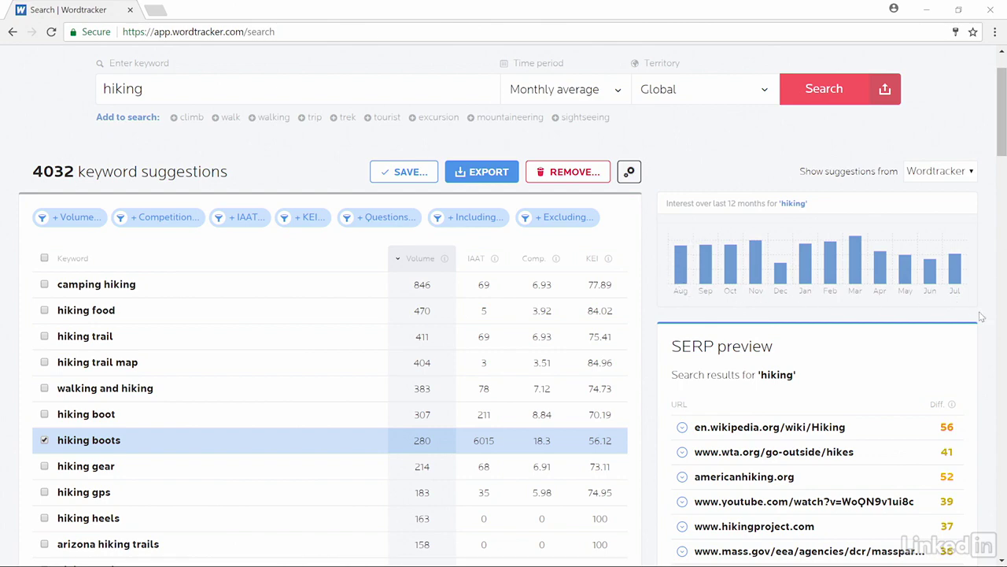
Examine the SERP preview and the Amazon and YouTube search suggestions for hiking.
scroll(982, 317, "down", 3)
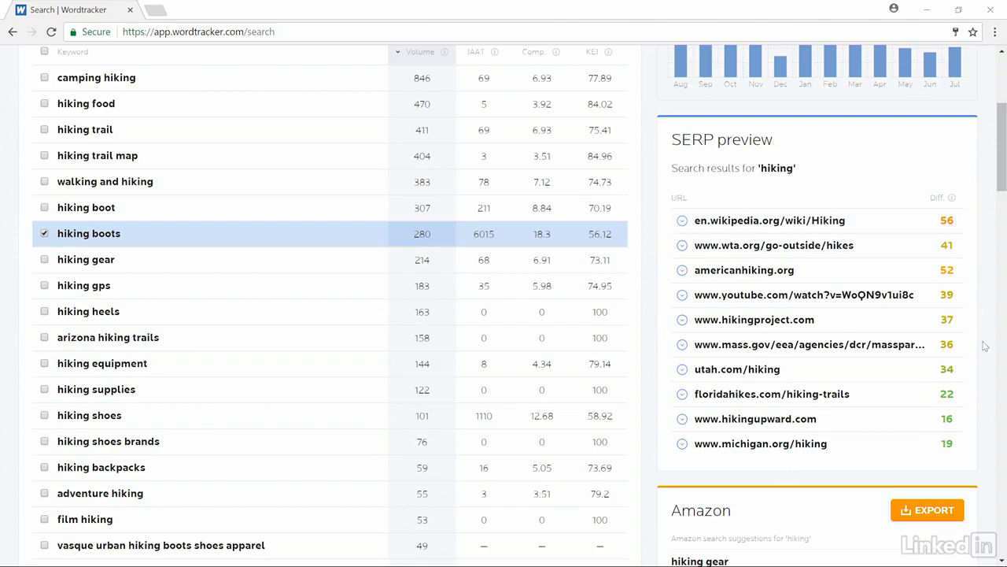
scroll(984, 342, "down", 5)
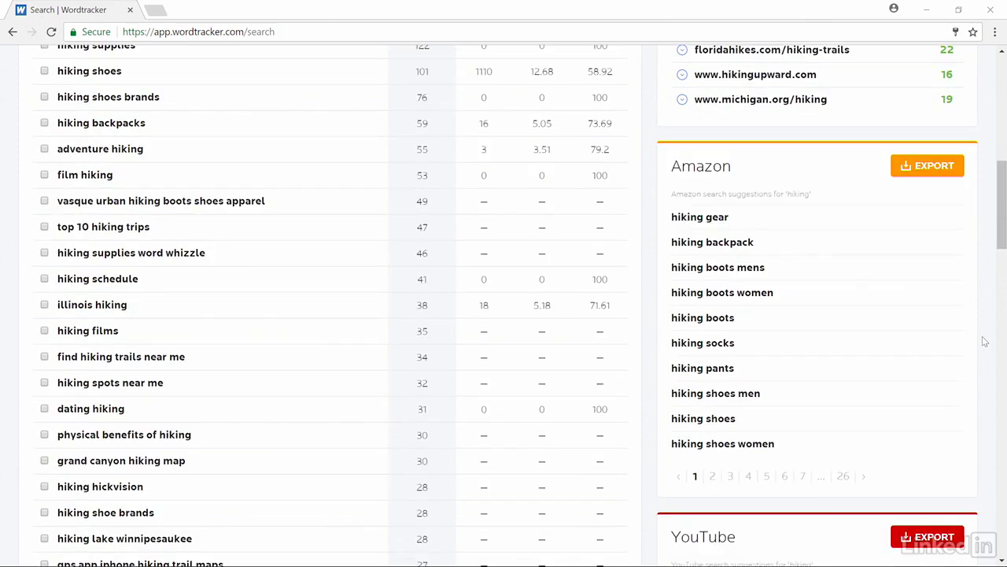
scroll(984, 341, "down", 3)
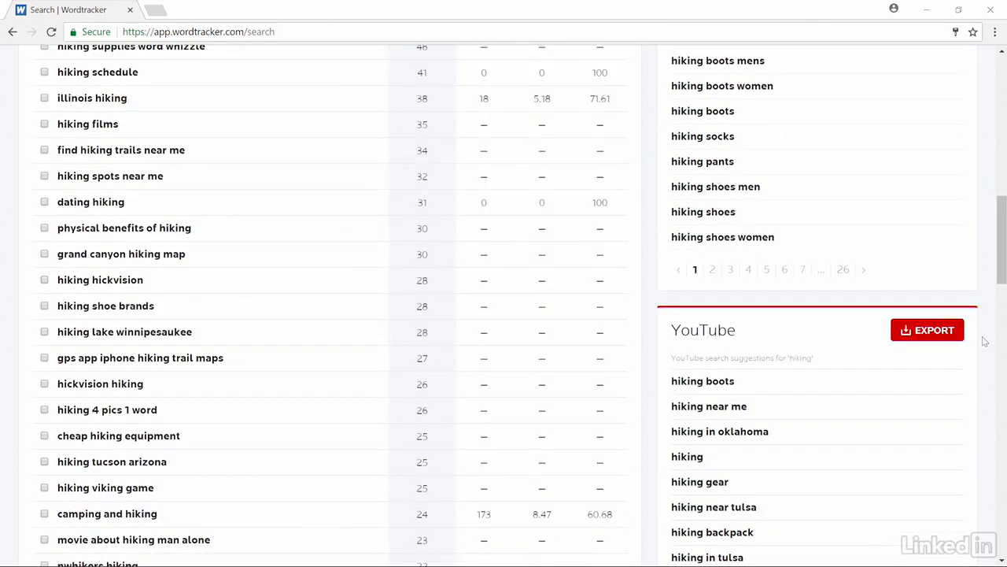
scroll(984, 341, "down", 1)
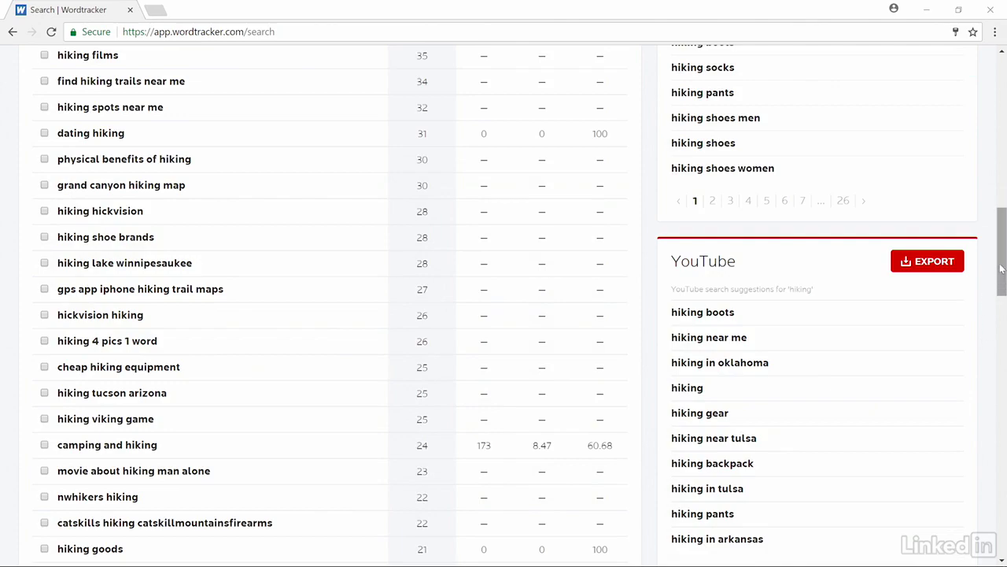
scroll(1001, 269, "up", 12)
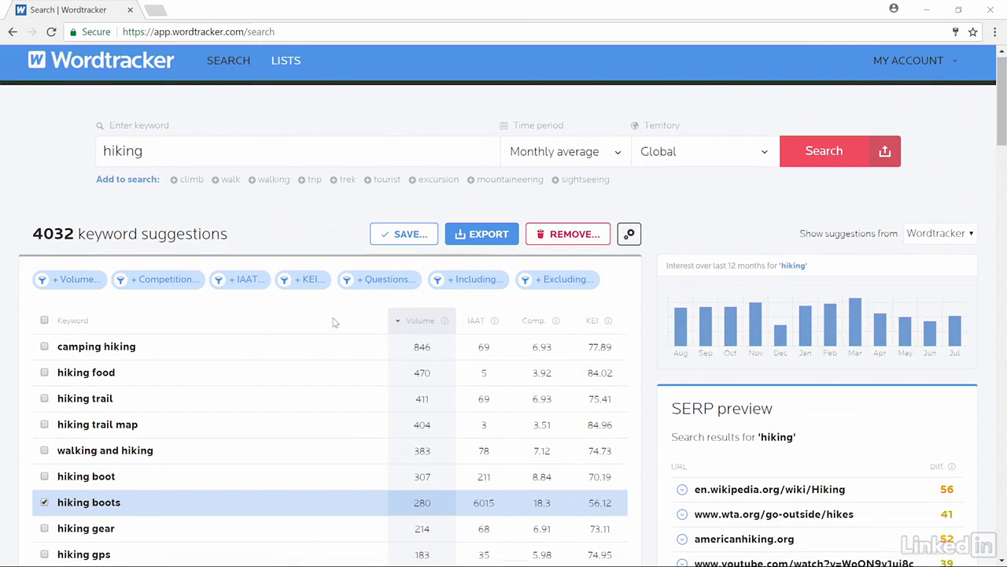
Filter the keyword suggestions to show only questions.
left_click(370, 288)
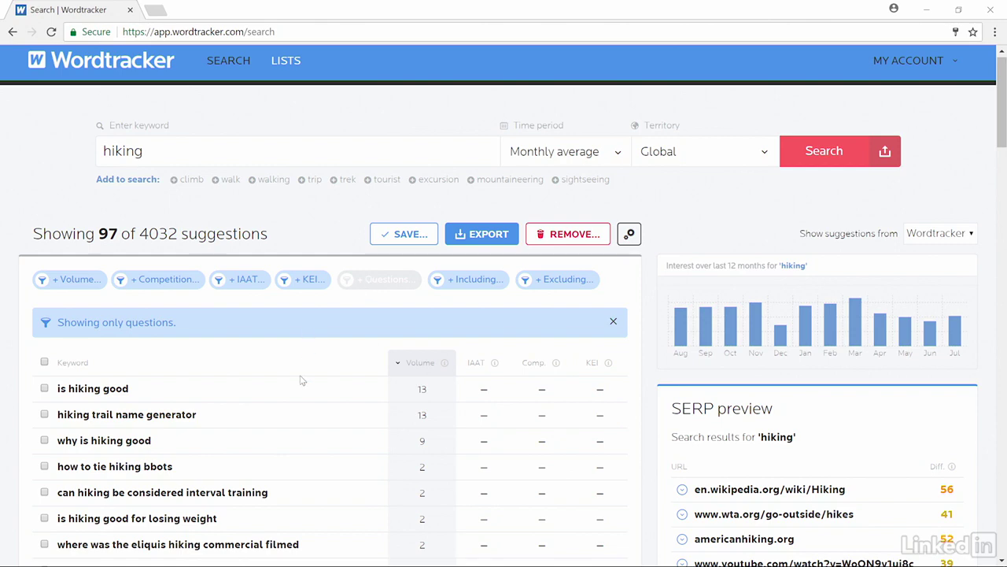
scroll(300, 380, "down", 1)
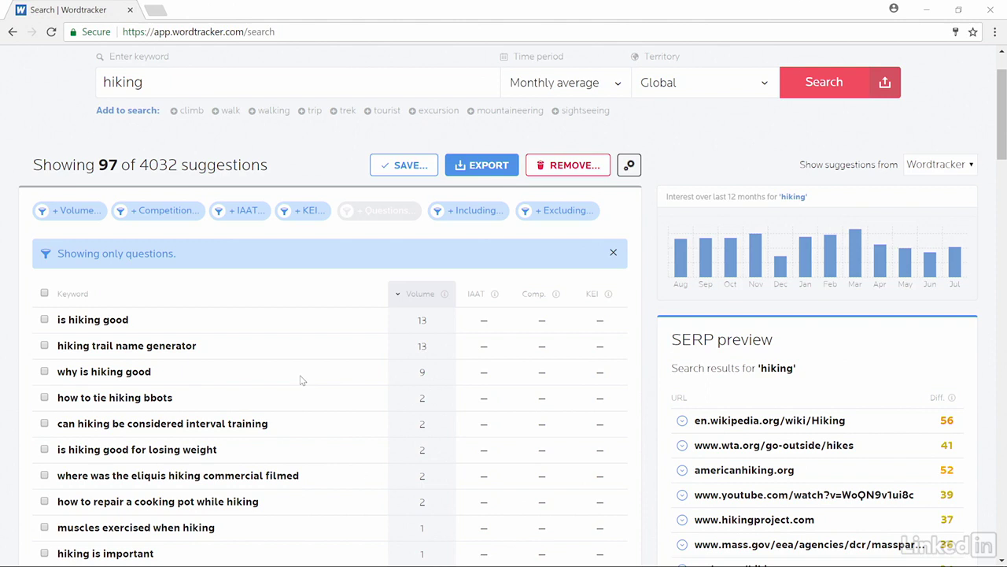
Replace the questions filter with one that keeps only keywords including the word "boots".
left_click(475, 223)
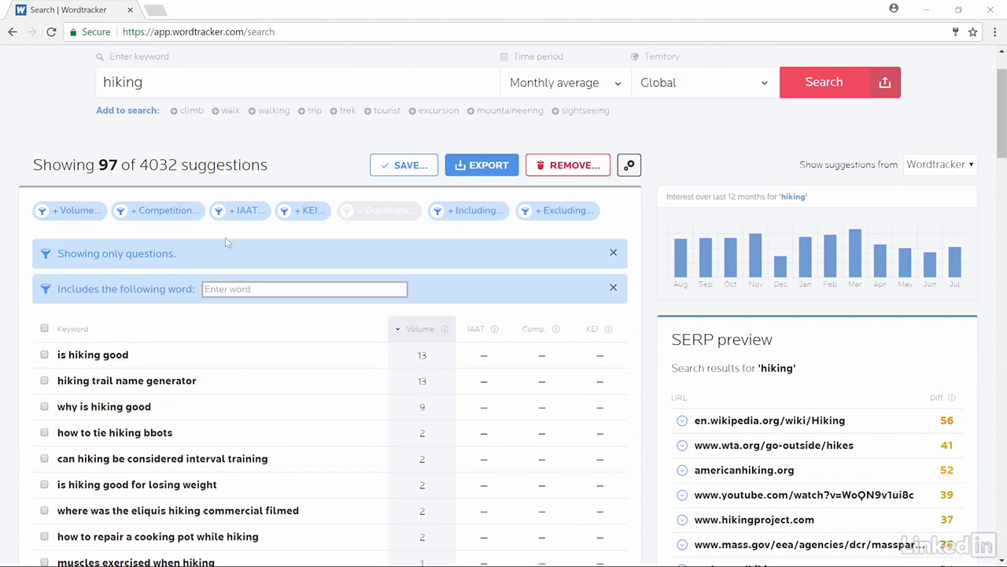
left_click(613, 252)
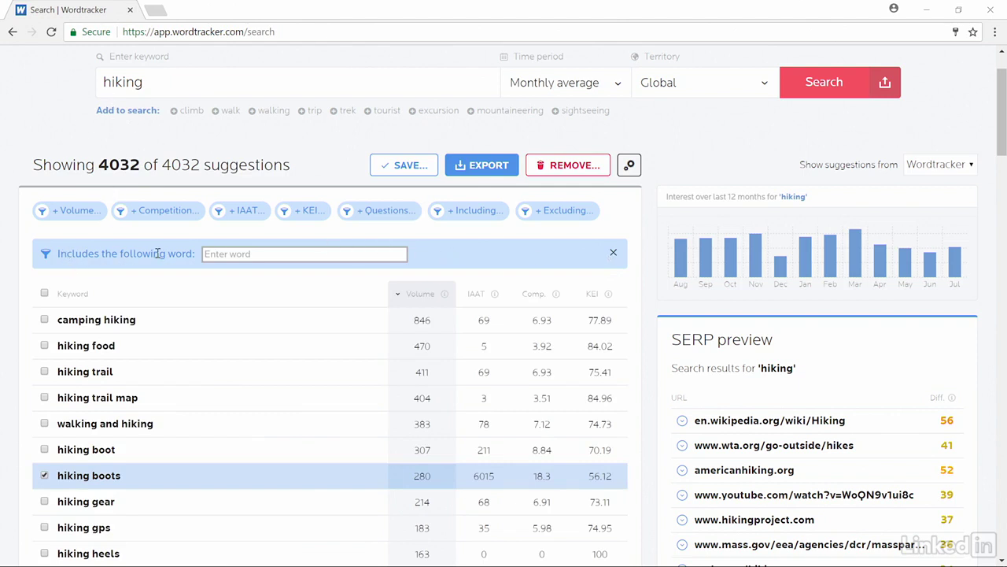
left_click(216, 253)
type("boots")
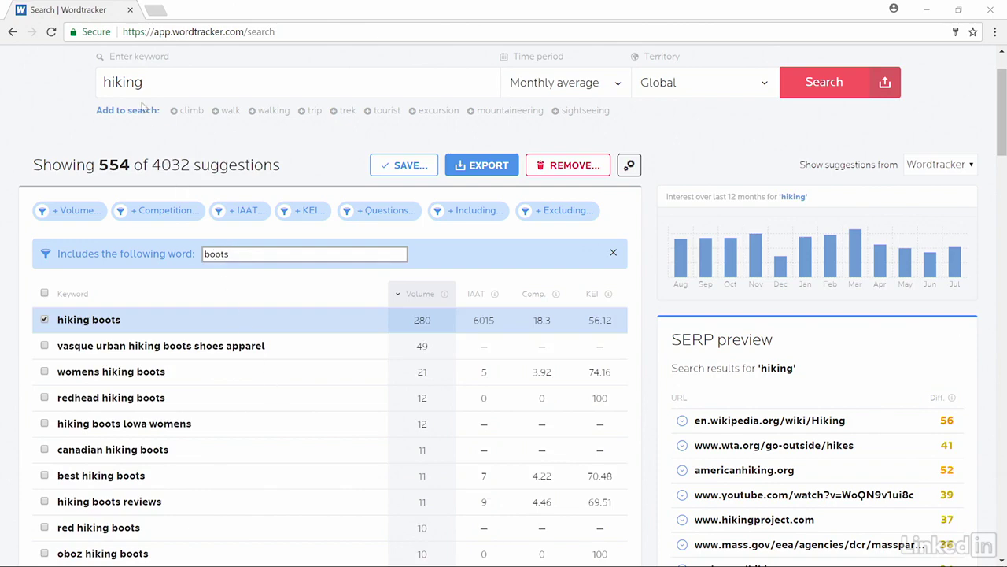
Add hiking boots lowa womens, canadian hiking boots, best hiking boots and hiking boots reviews to the keyword selection.
scroll(225, 404, "down", 3)
scroll(225, 405, "down", 1)
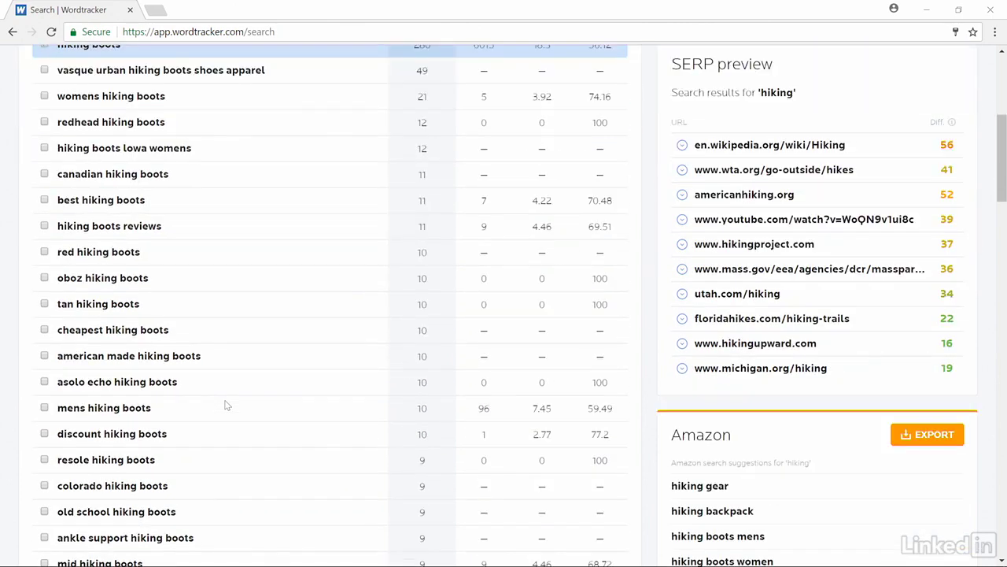
left_click(44, 148)
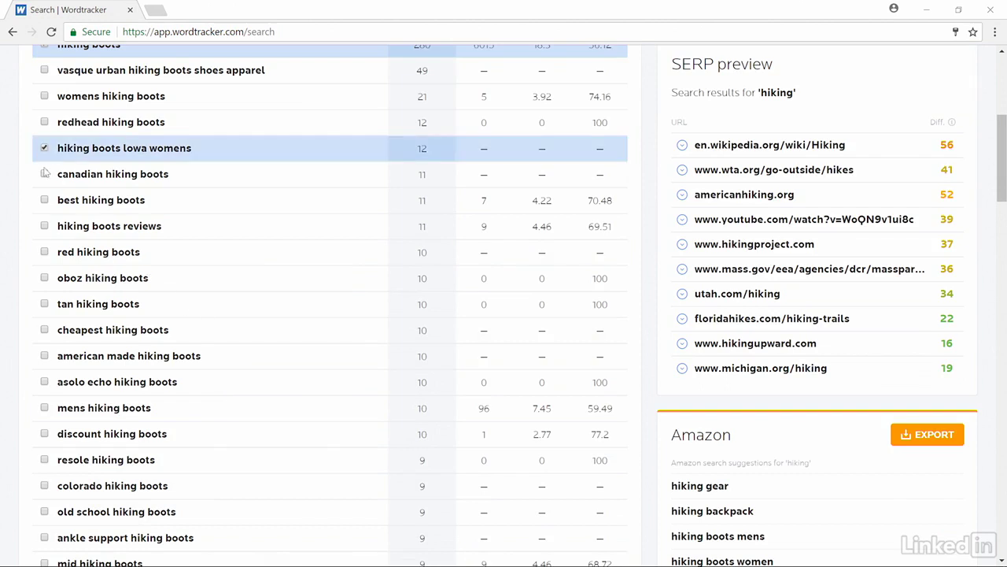
left_click(44, 174)
left_click(44, 200)
left_click(44, 226)
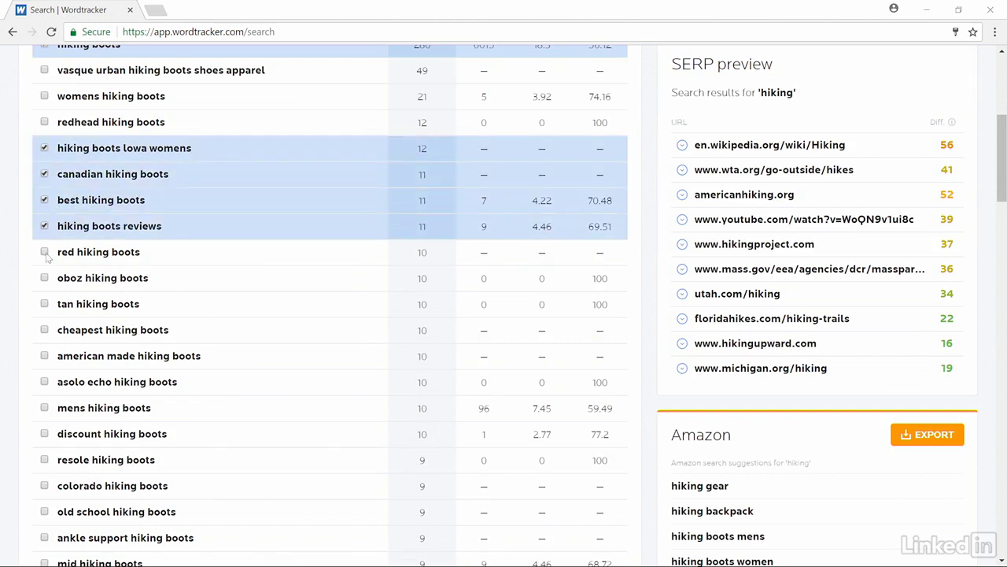
Also select the cheapest, mens, discount, resole, colorado and old school hiking boots keywords.
left_click(44, 330)
left_click(44, 408)
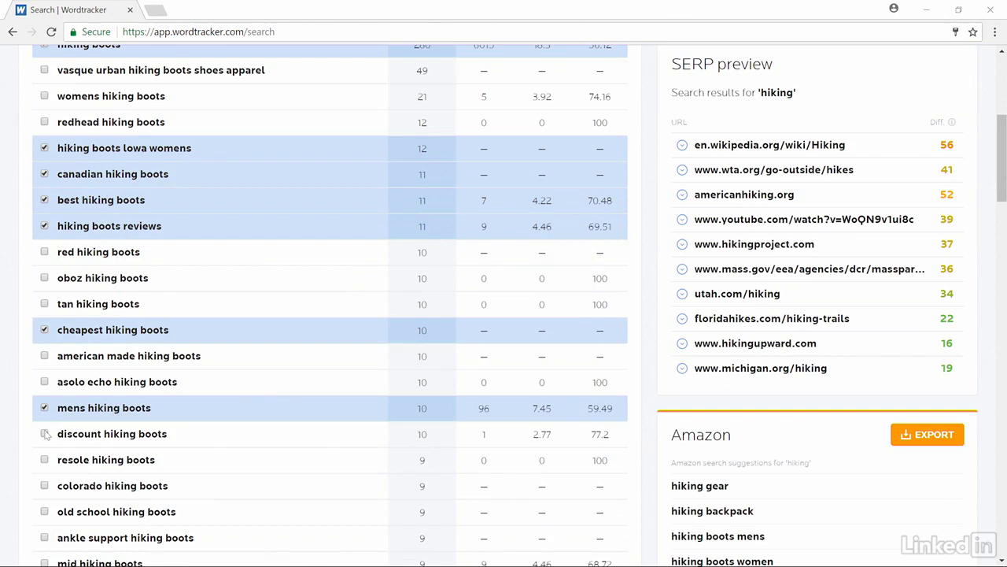
left_click(44, 434)
left_click(44, 459)
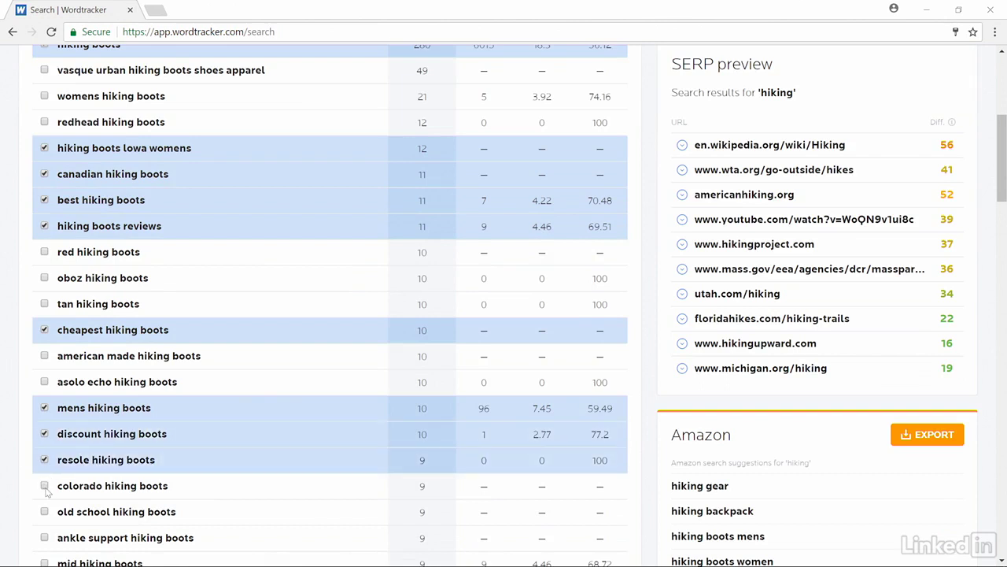
left_click(44, 486)
left_click(44, 512)
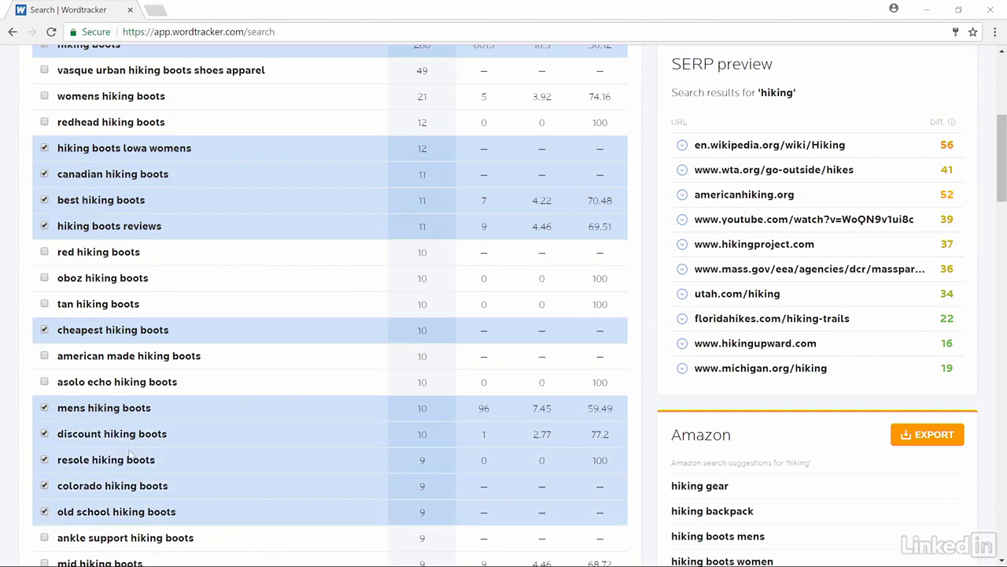
Save the selected keywords to the existing hiking boots list.
scroll(141, 236, "up", 2)
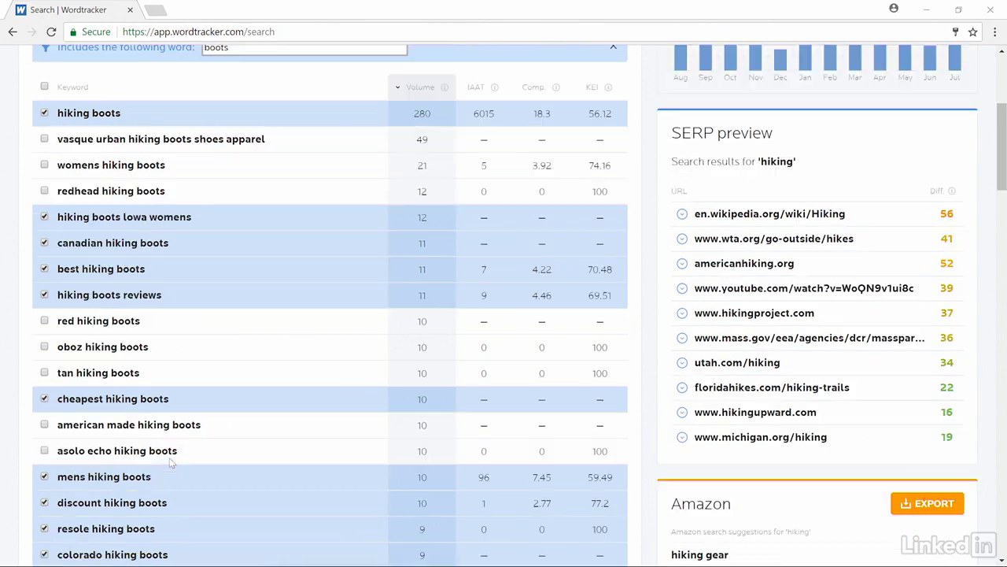
scroll(171, 466, "up", 2)
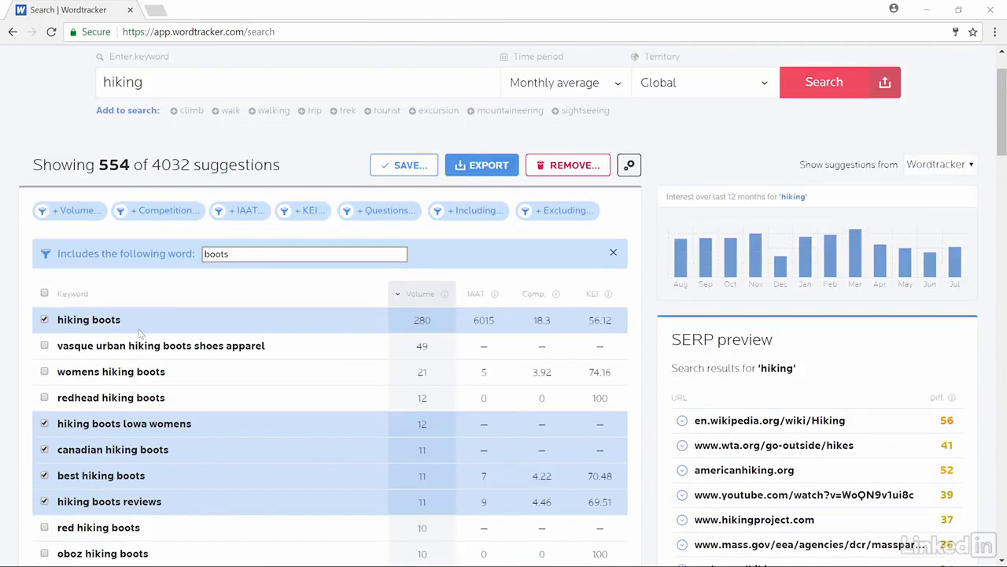
left_click(403, 167)
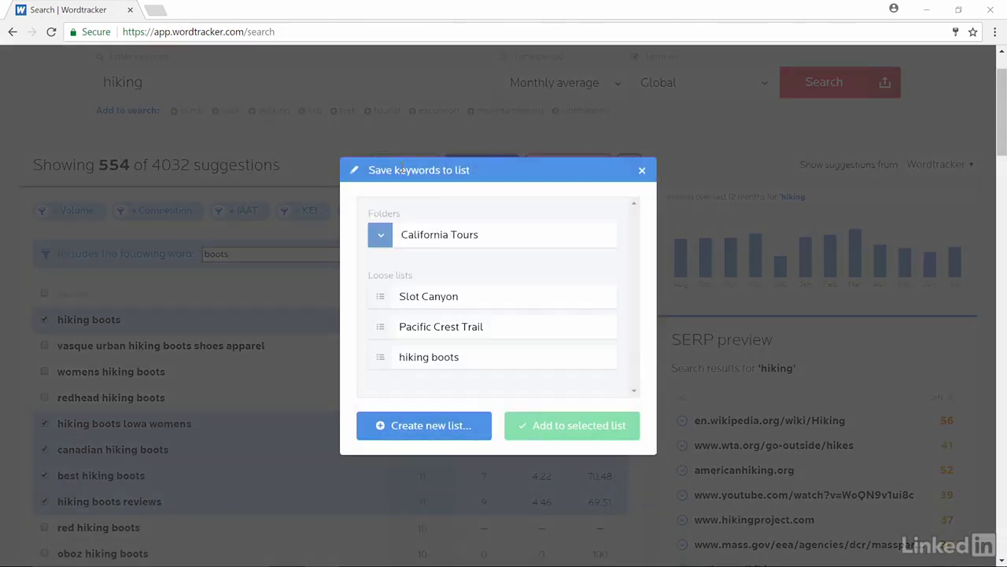
left_click(417, 360)
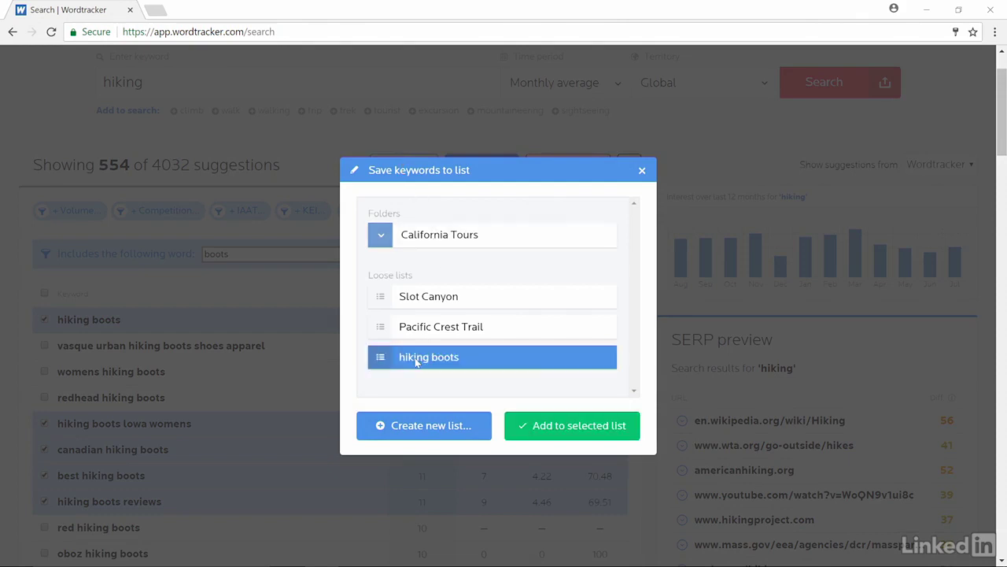
left_click(524, 425)
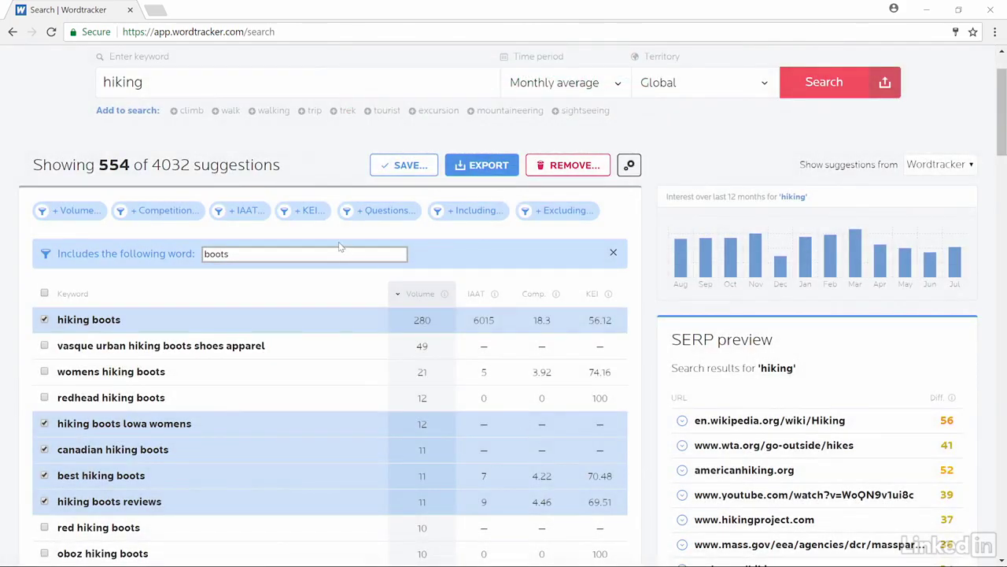
Open the hiking boots list from the saved lists.
scroll(340, 247, "up", 2)
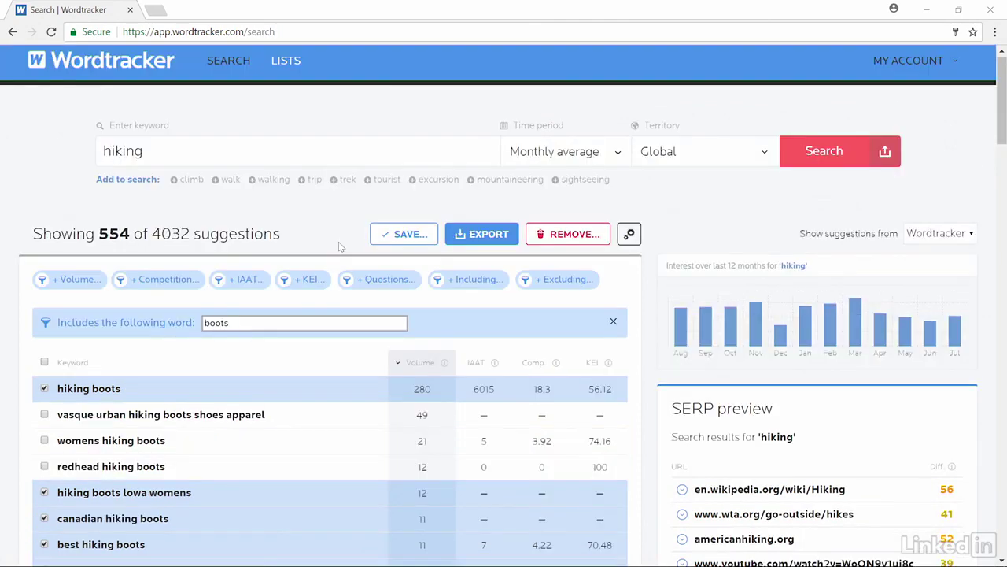
left_click(281, 66)
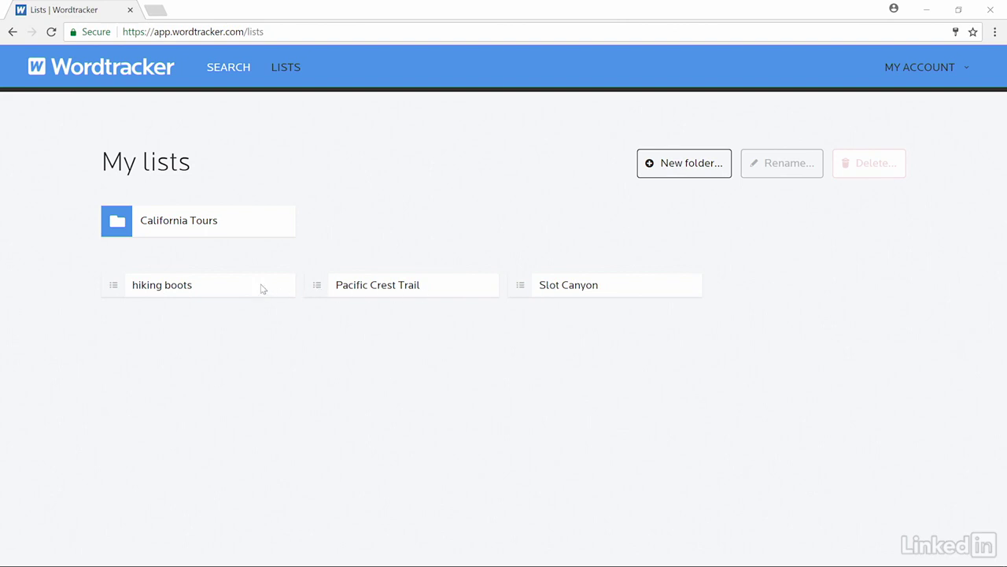
left_click(163, 292)
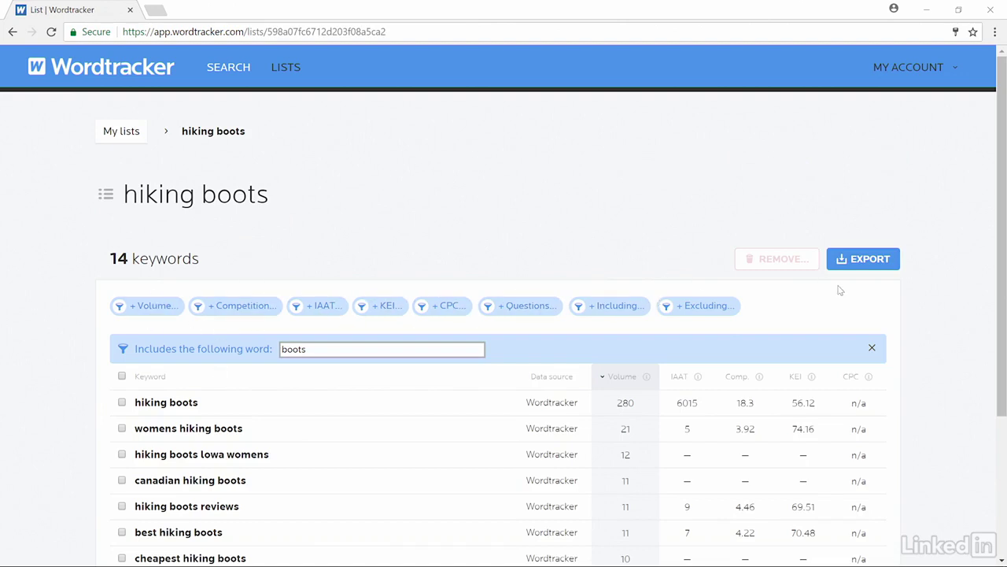
Export the list's keywords and widen the Keyword column of the exported file in Excel.
left_click(856, 263)
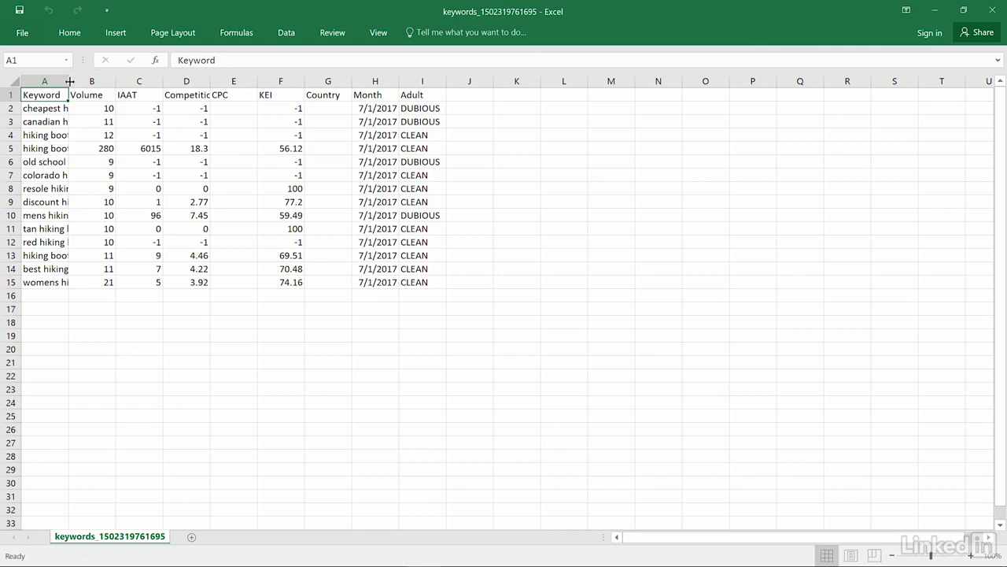
left_click_drag(69, 81, 118, 81)
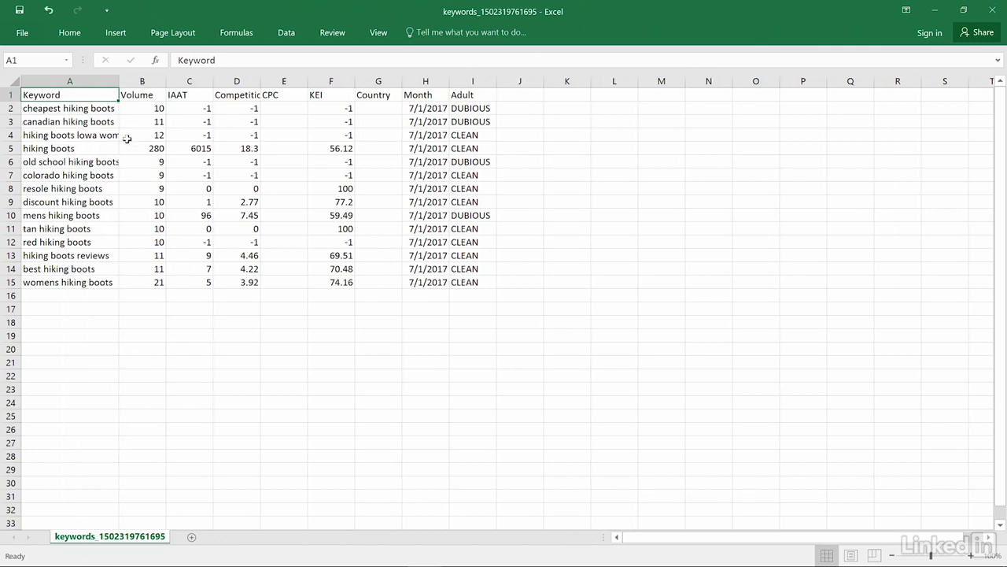